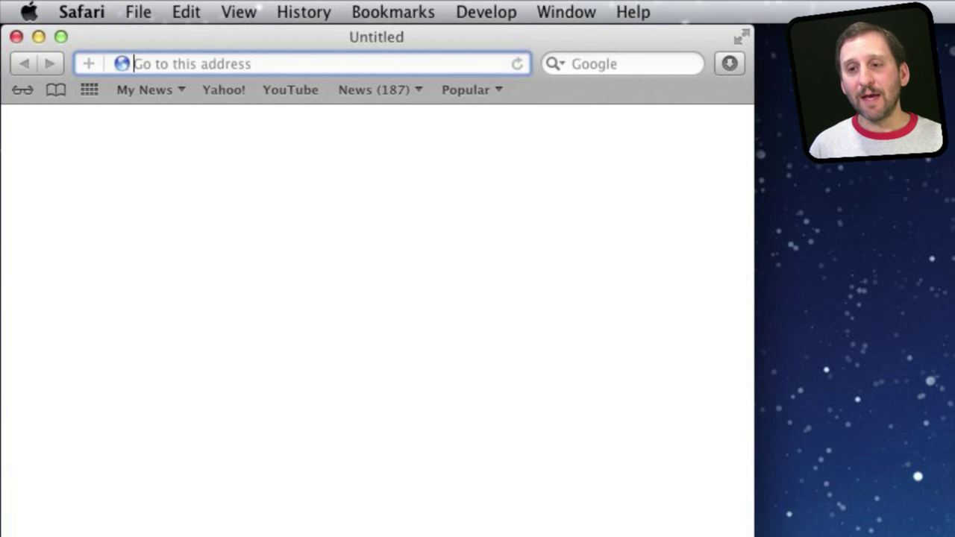
- Open the Safari menu in the menu bar
click(82, 12)
- In Safari's General preferences, review the Default web browser list and keep Safari.app (5.1.5)
click(124, 128)
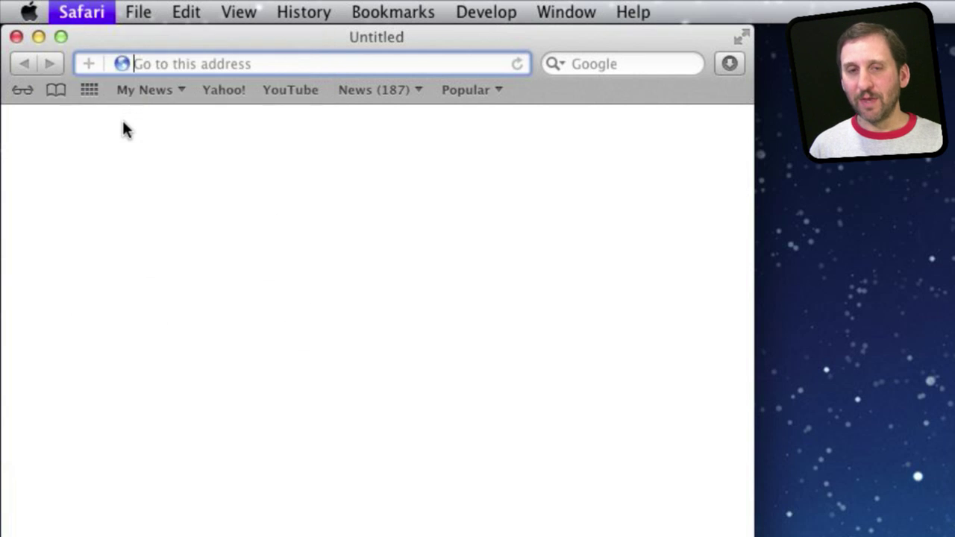
drag(433, 178, 198, 152)
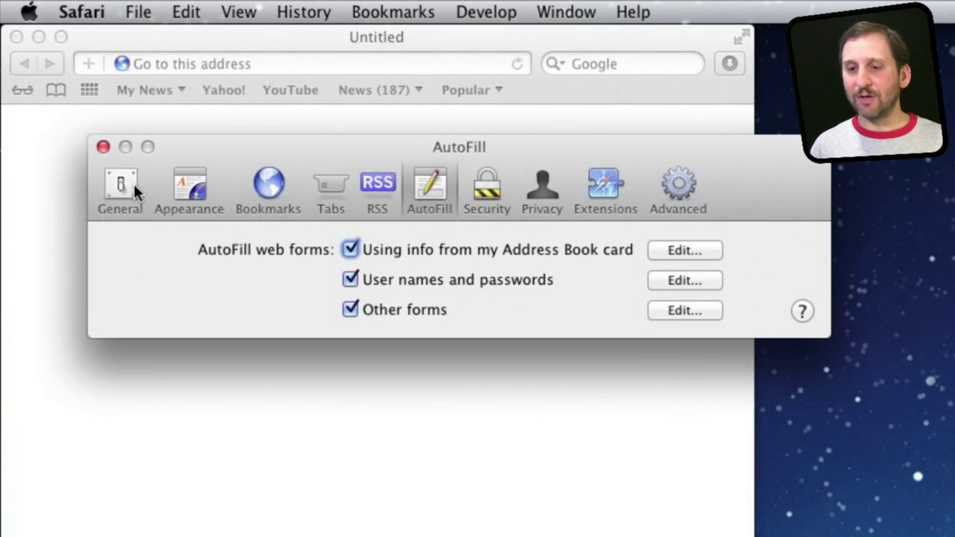
click(133, 183)
drag(295, 146, 216, 105)
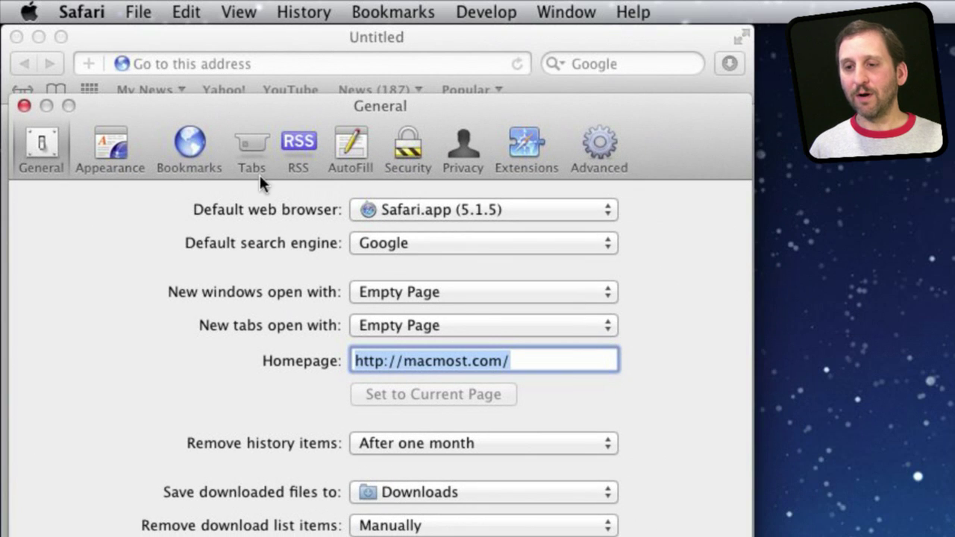
click(464, 208)
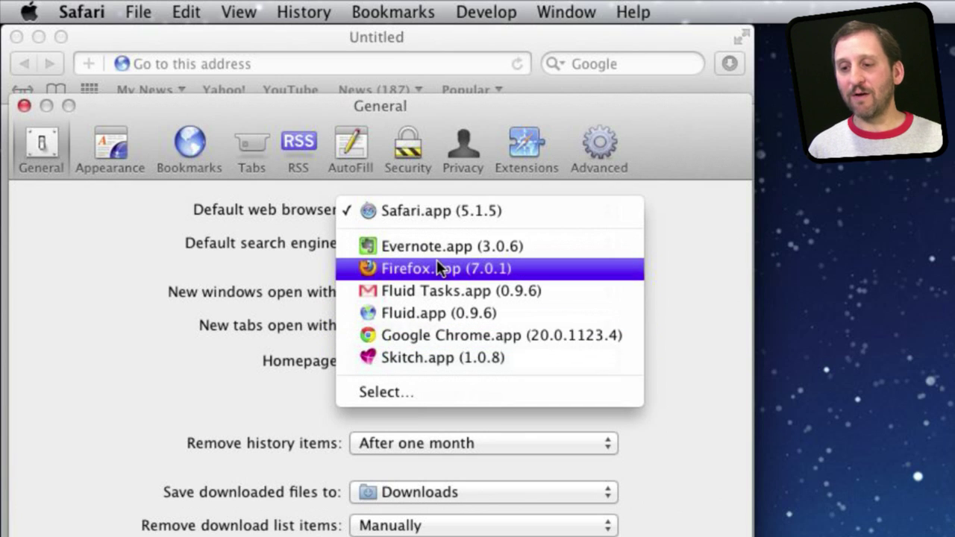
click(172, 282)
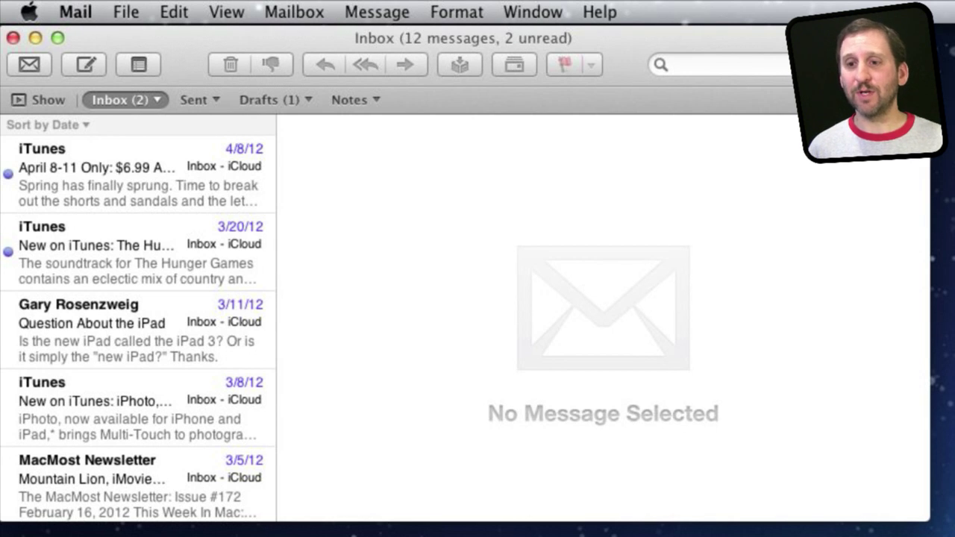
click(75, 12)
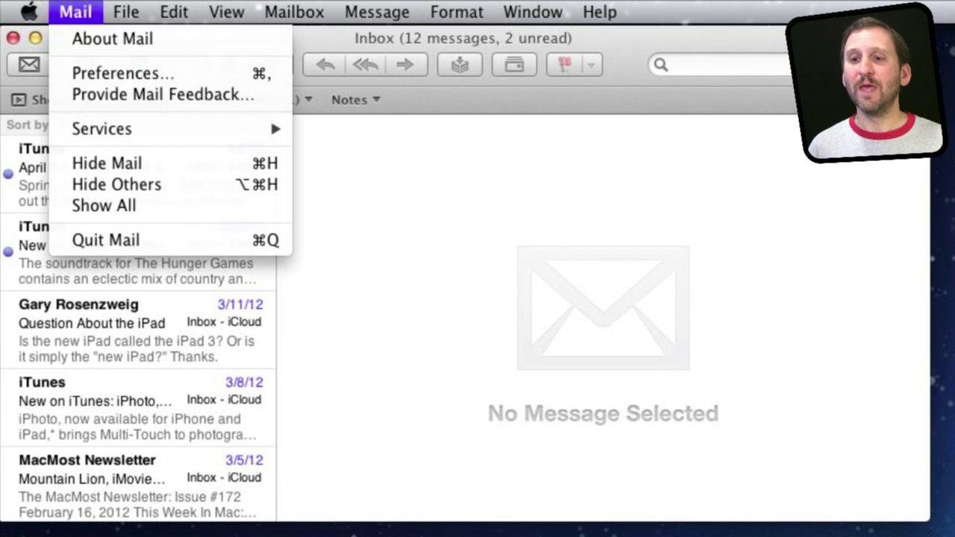
- In Mail's General preferences, check the Default email reader list twice and keep Mail.app (5.2)
click(90, 74)
drag(507, 59, 176, 31)
click(102, 78)
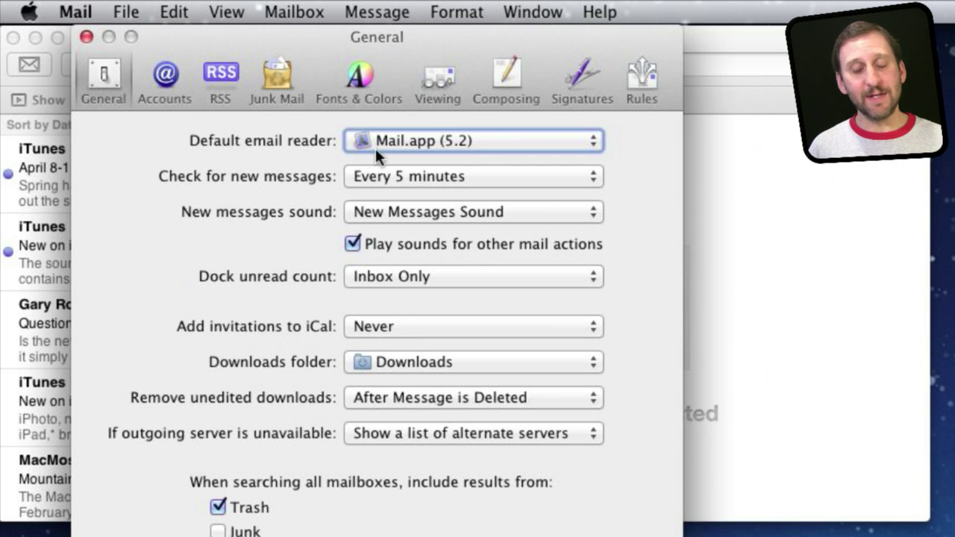
click(377, 149)
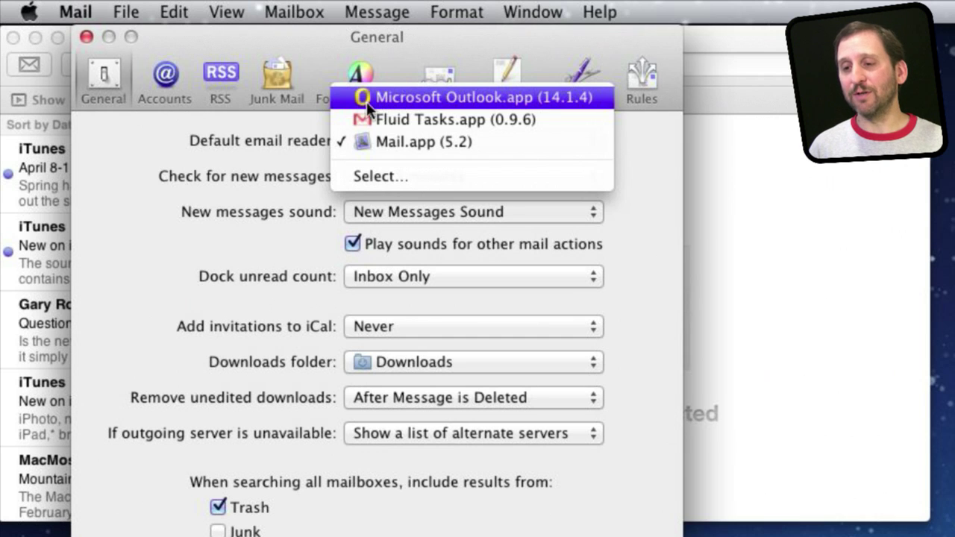
click(258, 139)
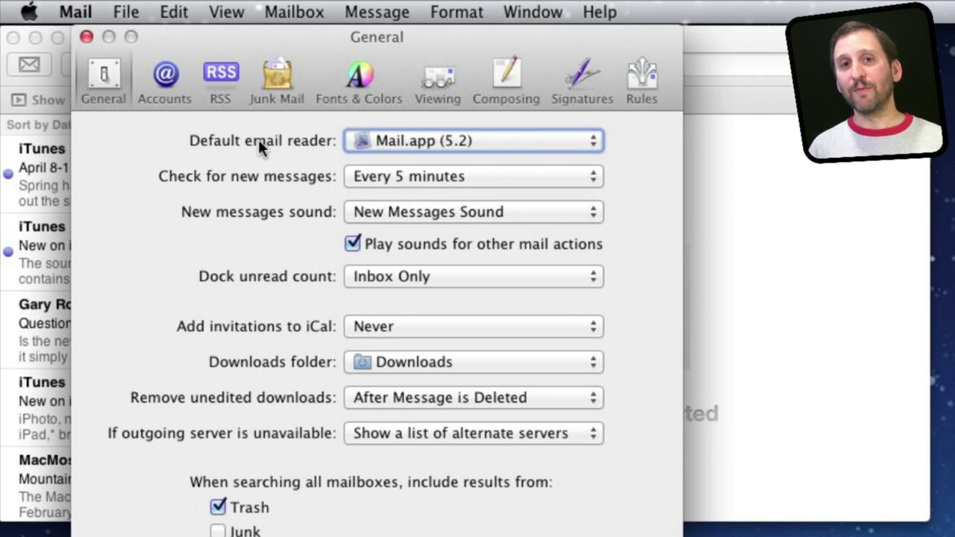
click(384, 143)
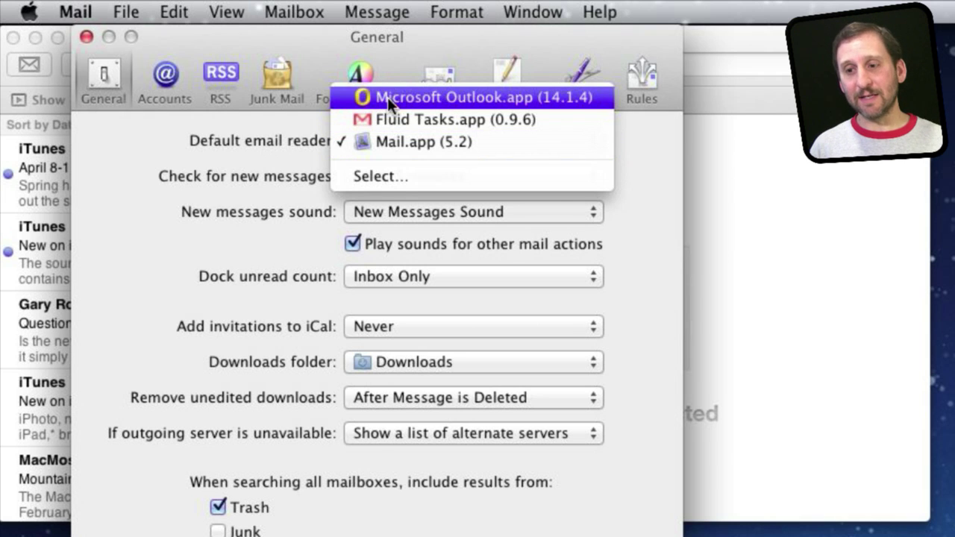
click(288, 144)
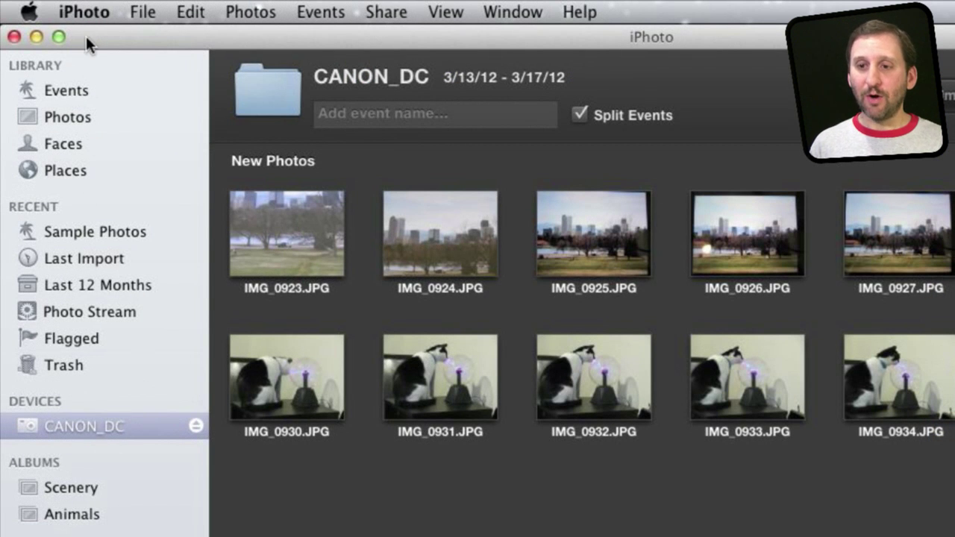
click(83, 12)
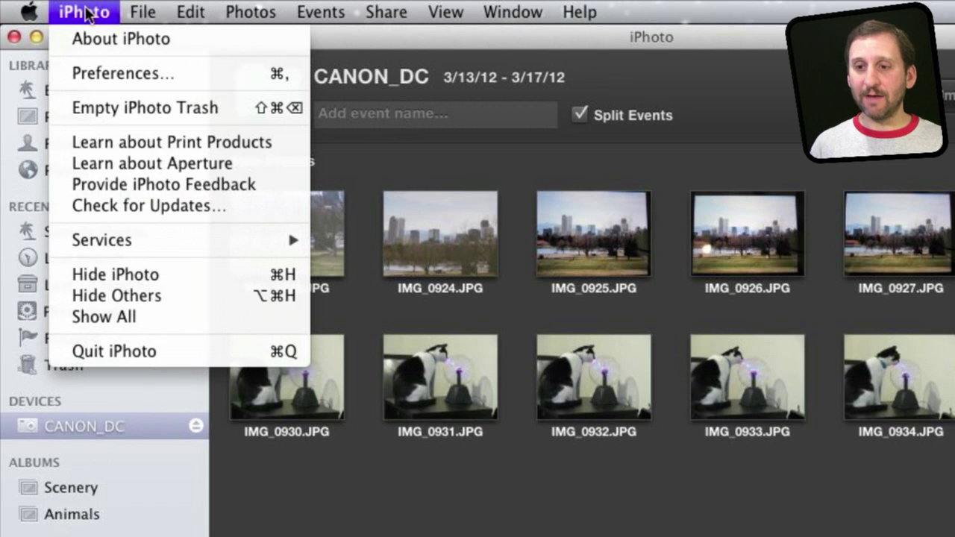
- In iPhoto preferences, check the Connecting camera opens choices and keep No application
click(102, 73)
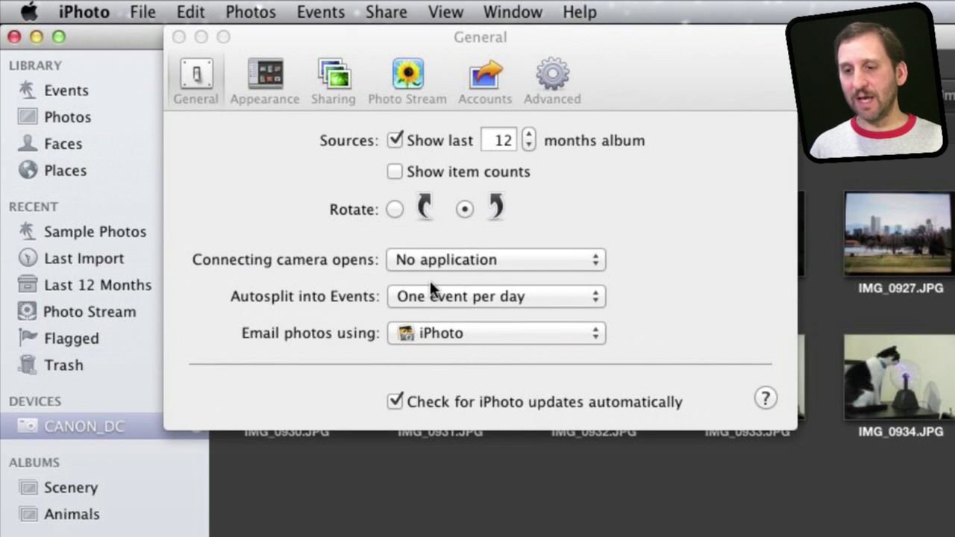
click(426, 259)
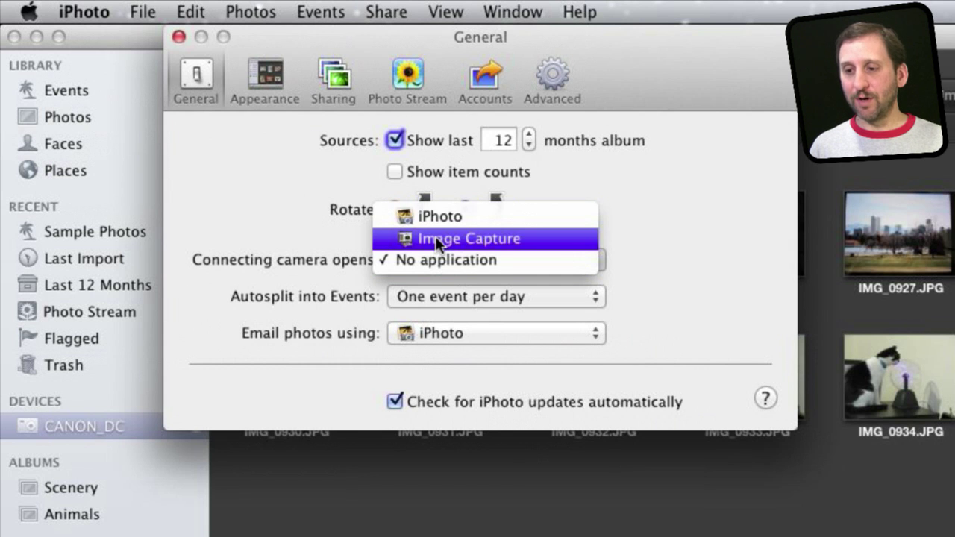
click(261, 223)
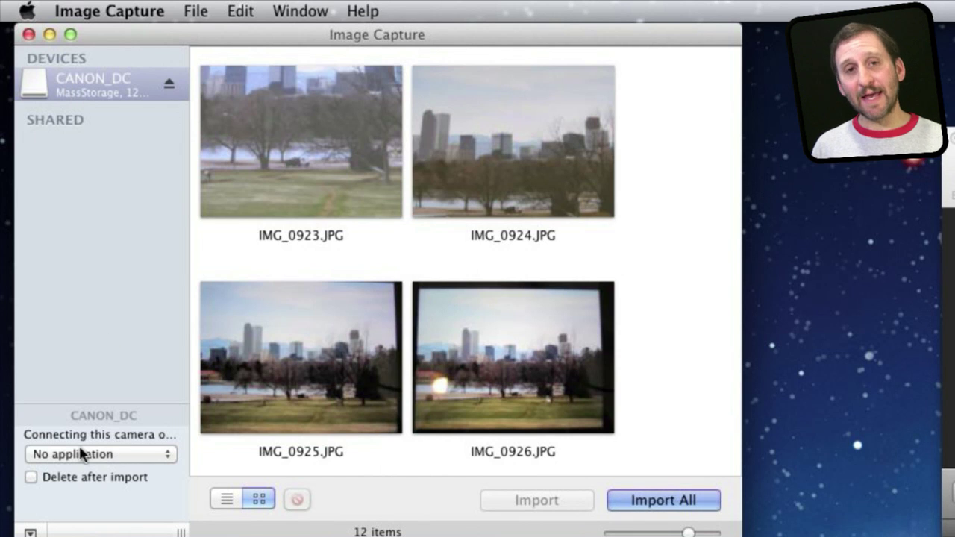
- Review Image Capture's app choices for when CANON_DC connects, cancelling the Other picker, then right-click IMG_1690.JPG
click(102, 455)
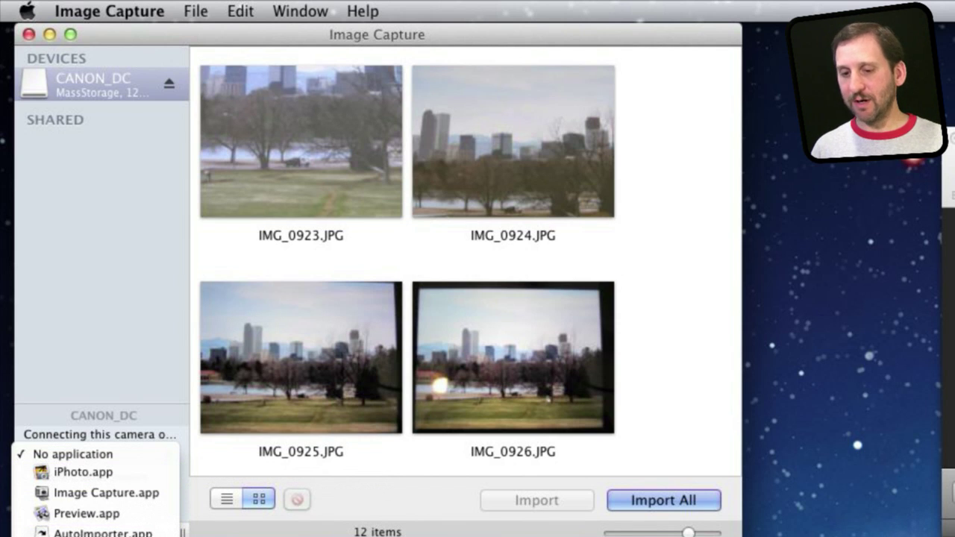
click(82, 532)
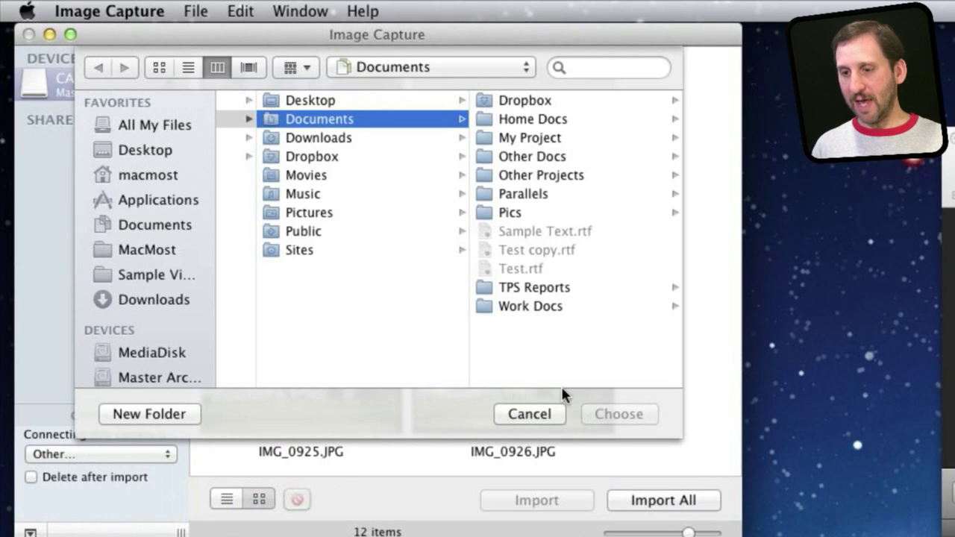
click(542, 413)
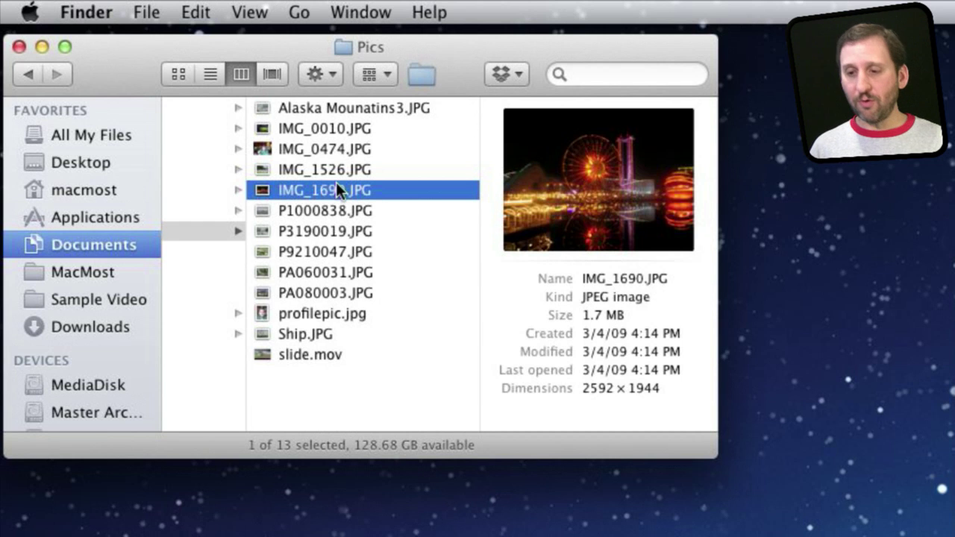
right_click(336, 185)
mouse_move(416, 216)
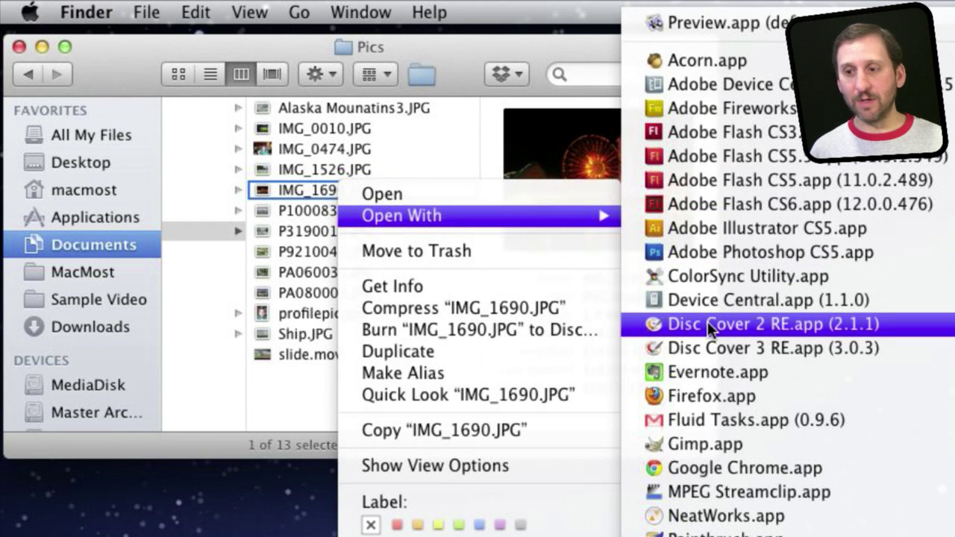
key(alt)
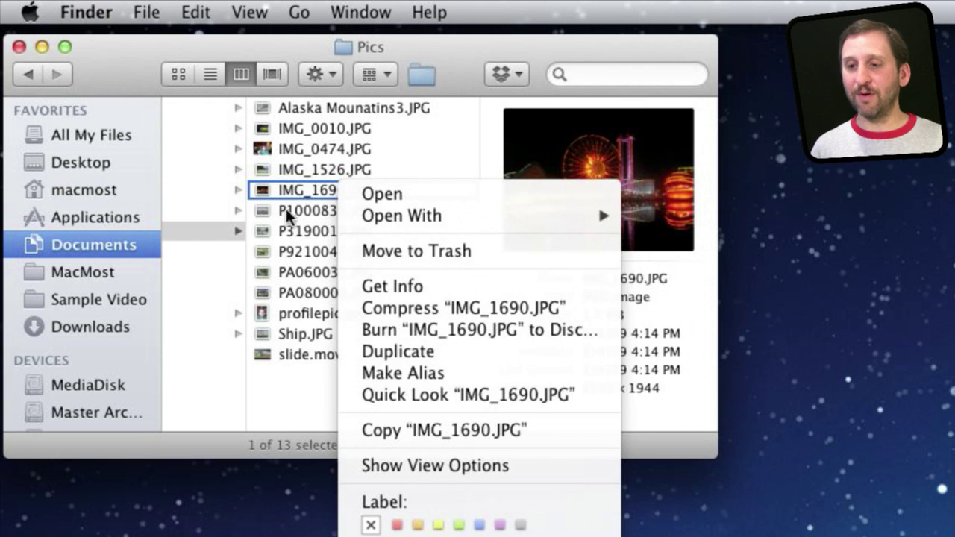
click(270, 182)
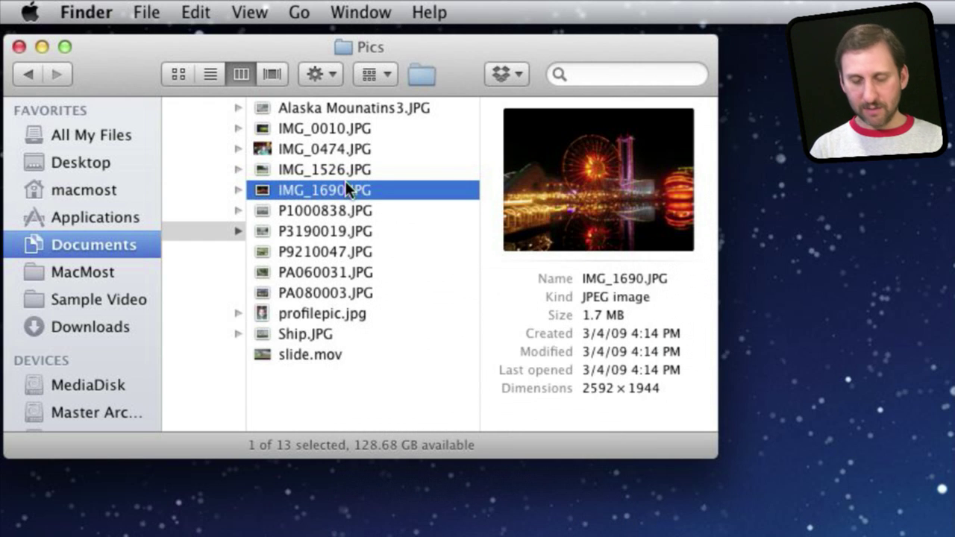
- In IMG_1690.JPG's Get Info window, set Open with to Pixelmator.app and choose Change All…
click(146, 12)
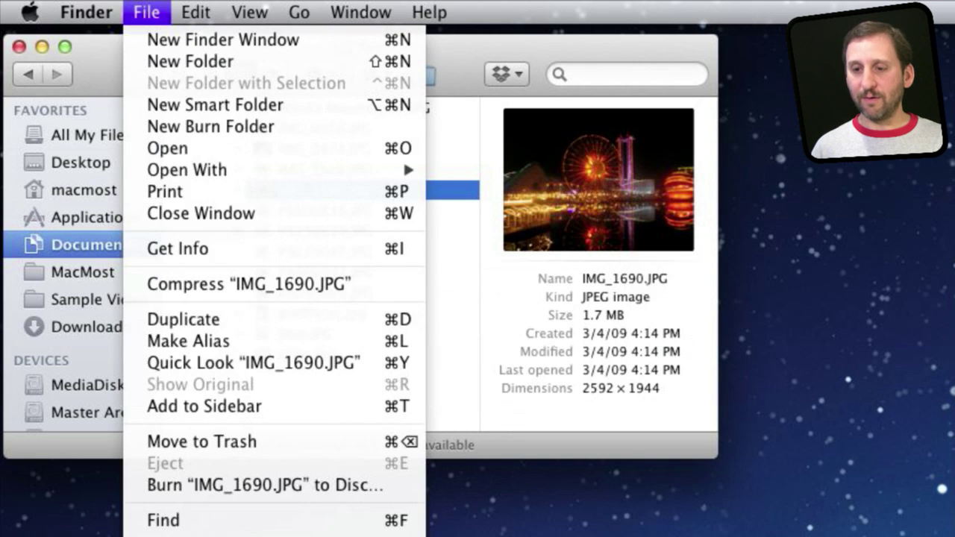
click(200, 254)
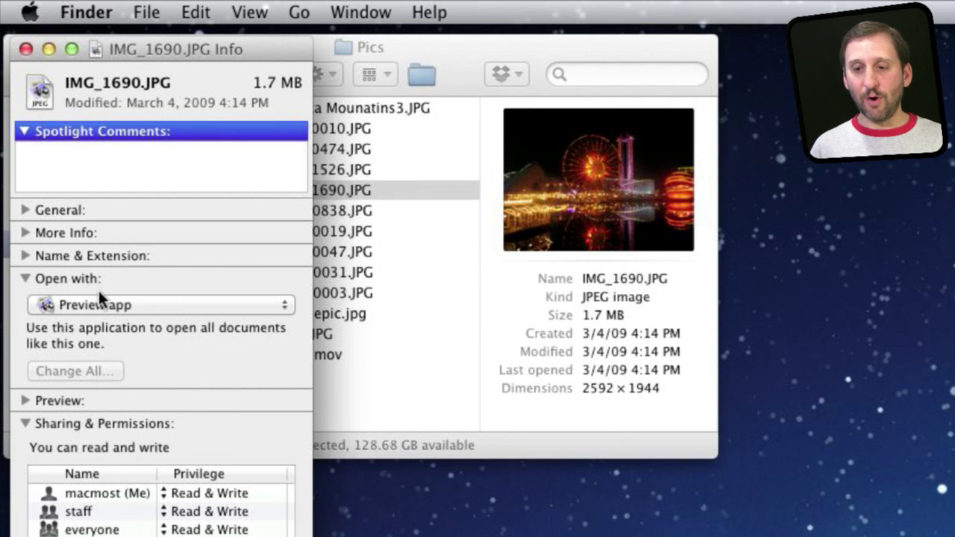
click(127, 305)
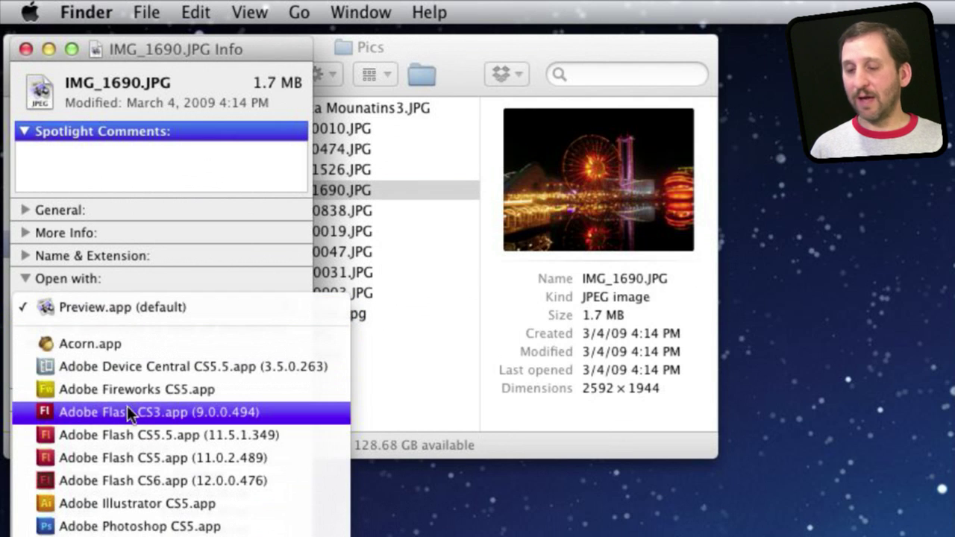
click(147, 250)
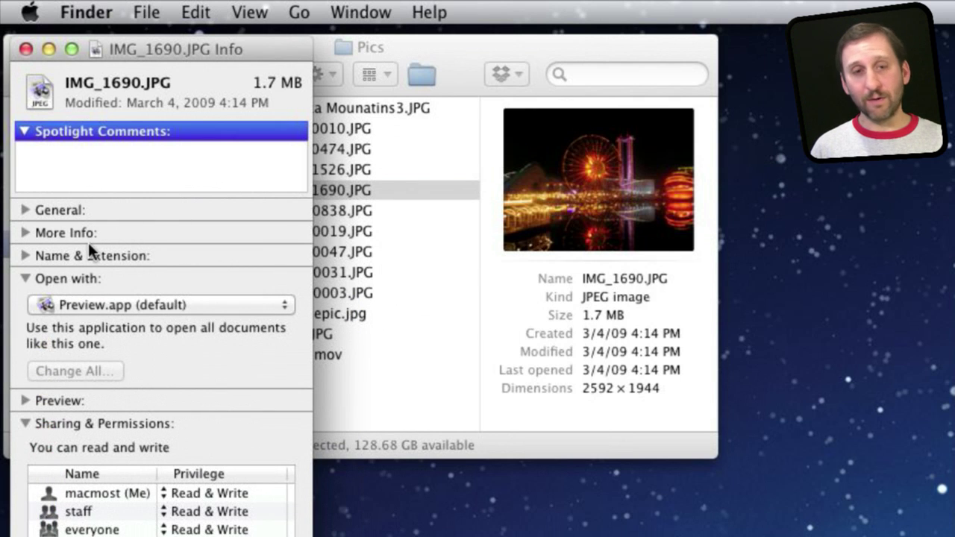
click(117, 306)
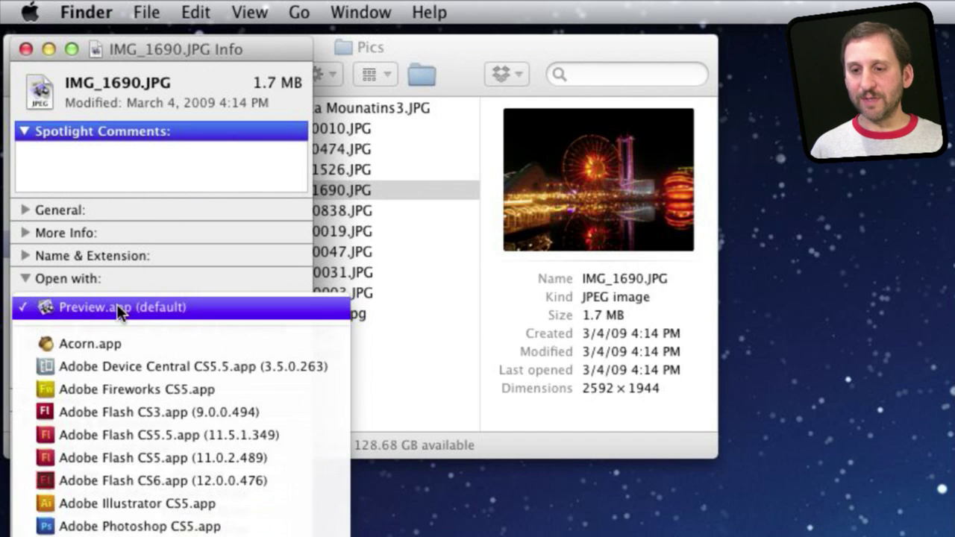
scroll(116, 417, down, 5)
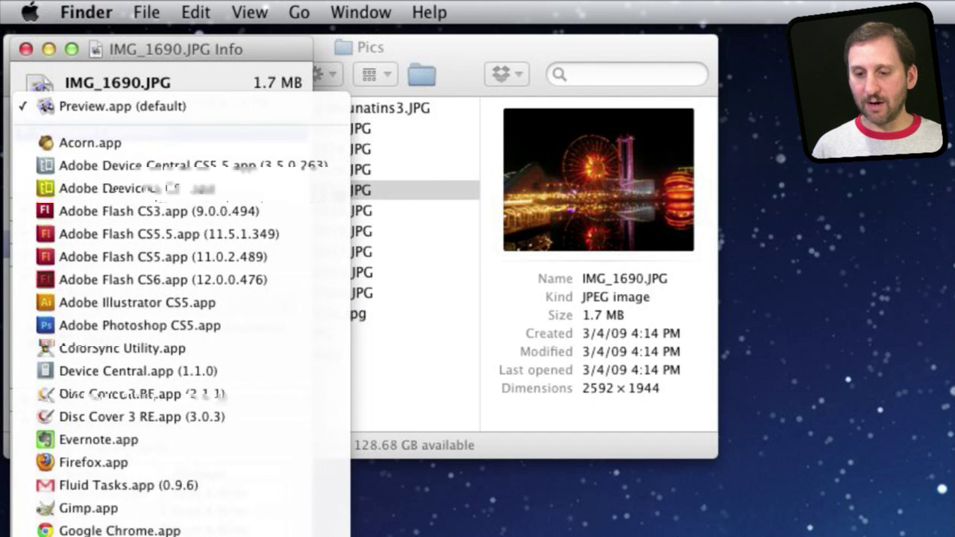
click(141, 446)
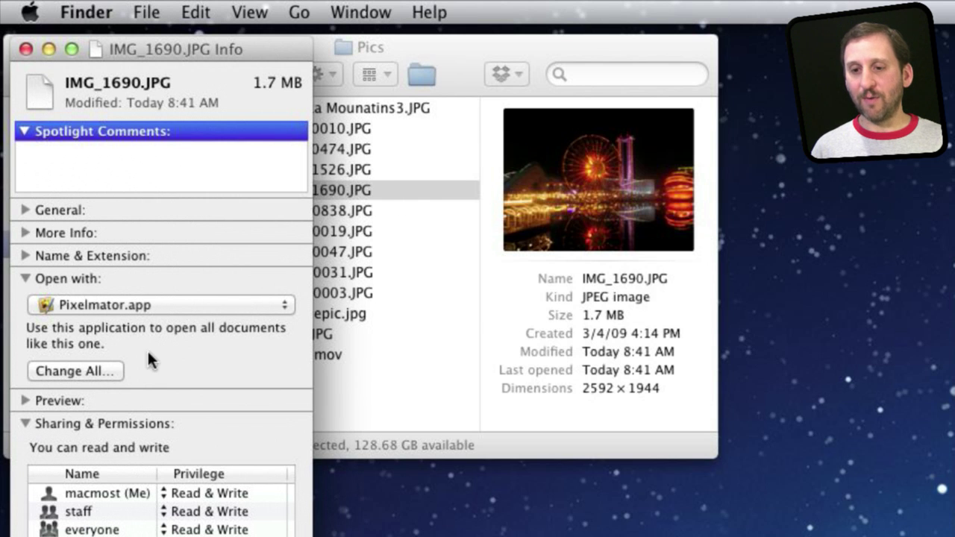
click(58, 370)
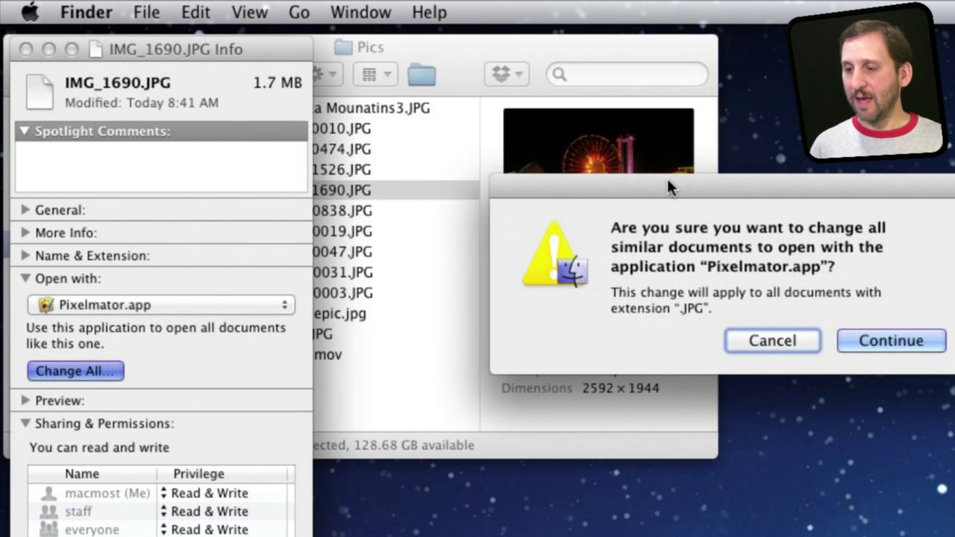
- Move the Change All confirmation alert toward the screen centre
drag(667, 180, 426, 174)
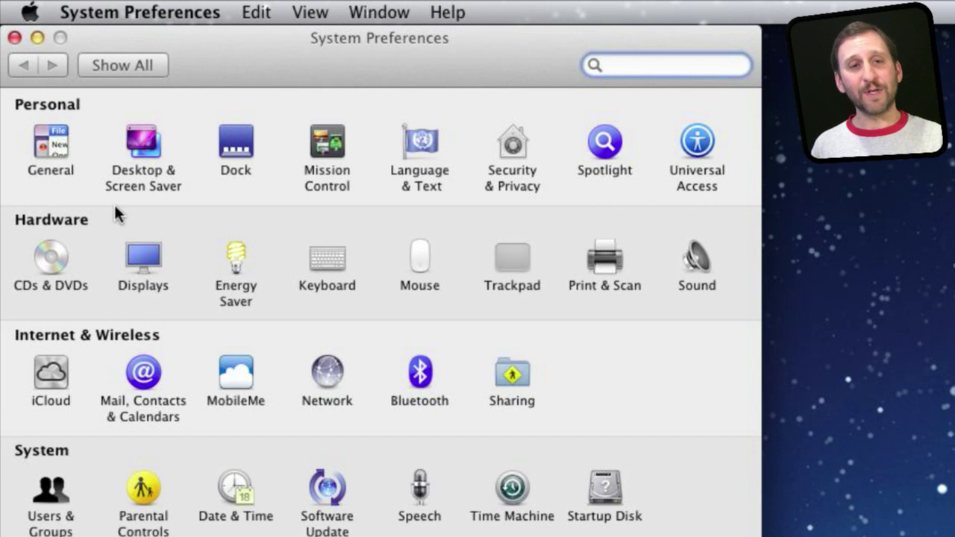
- Open the CDs & DVDs pane and review the blank CD, blank DVD and music CD options unchanged
click(66, 262)
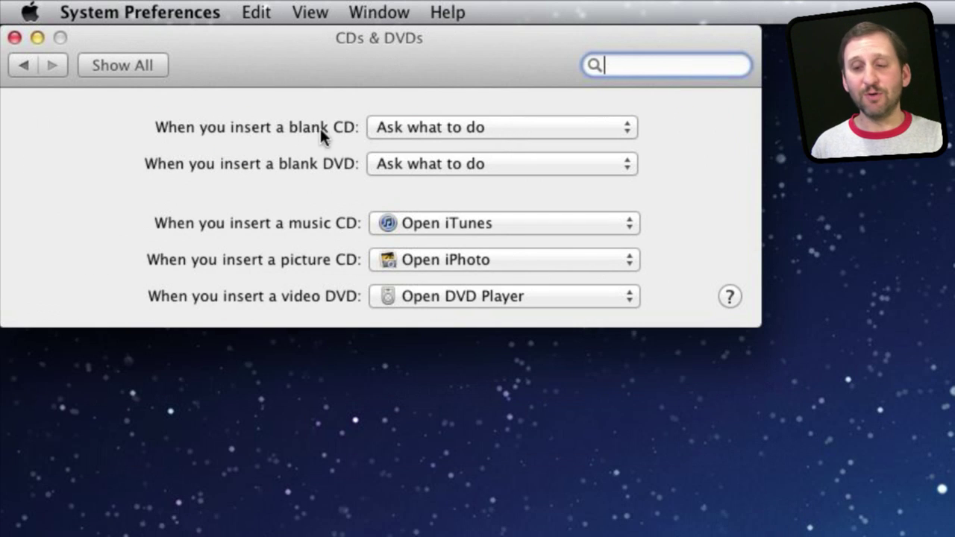
click(413, 127)
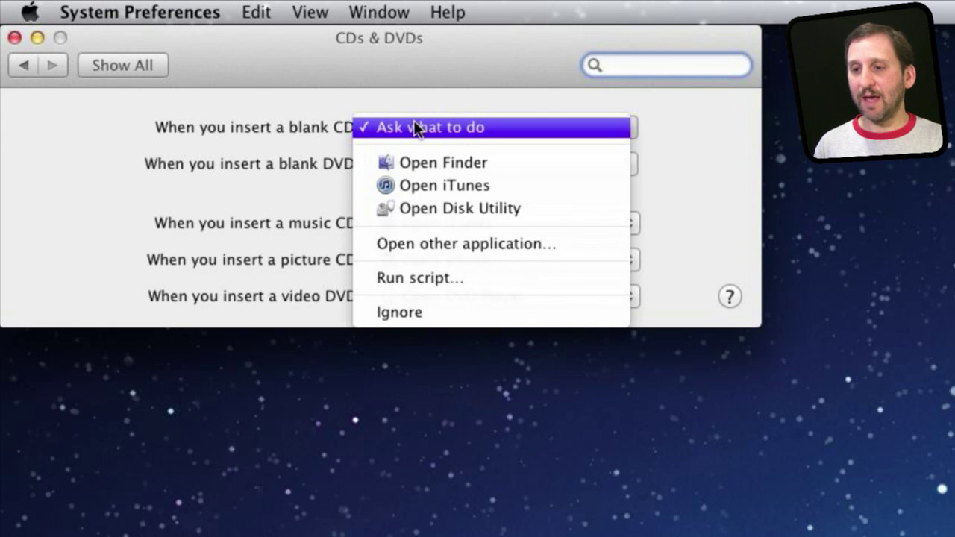
click(303, 128)
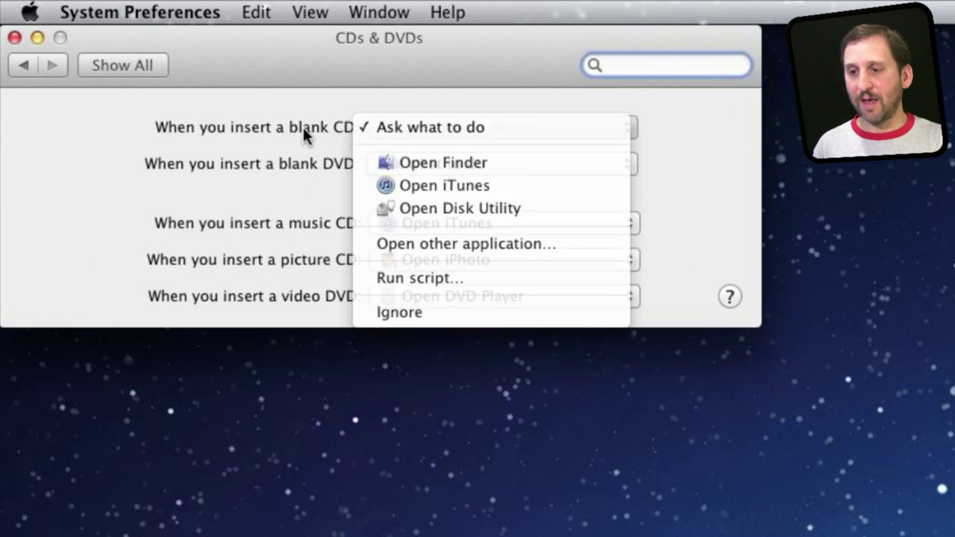
click(446, 164)
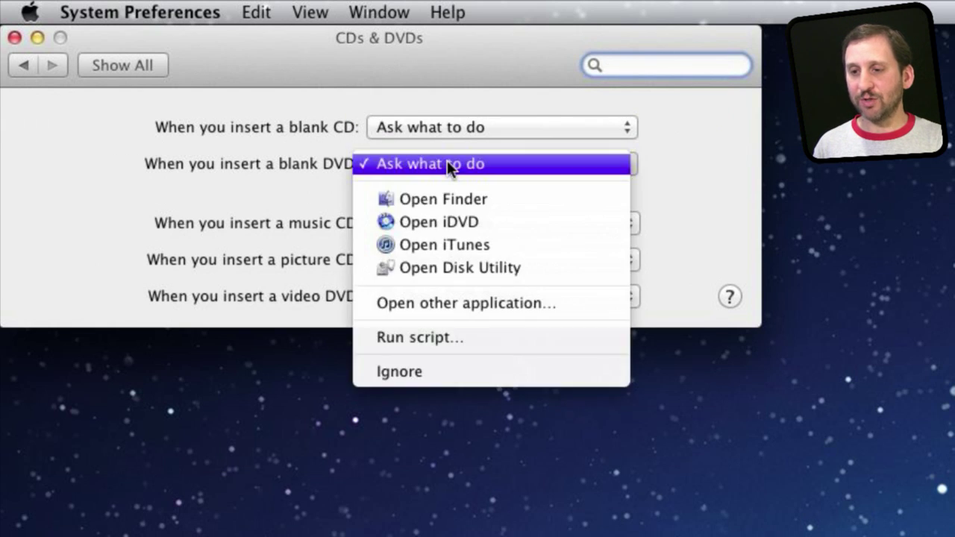
click(269, 161)
click(417, 224)
click(299, 192)
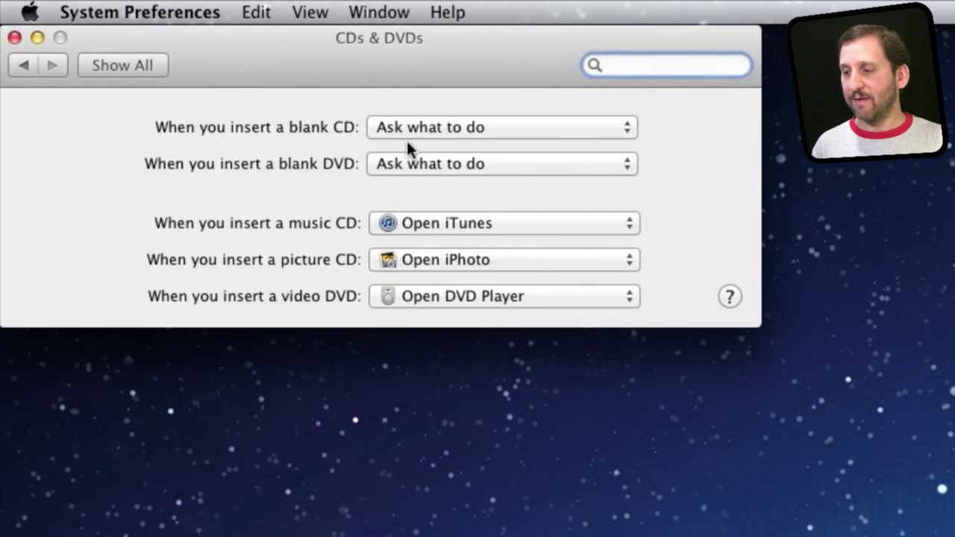